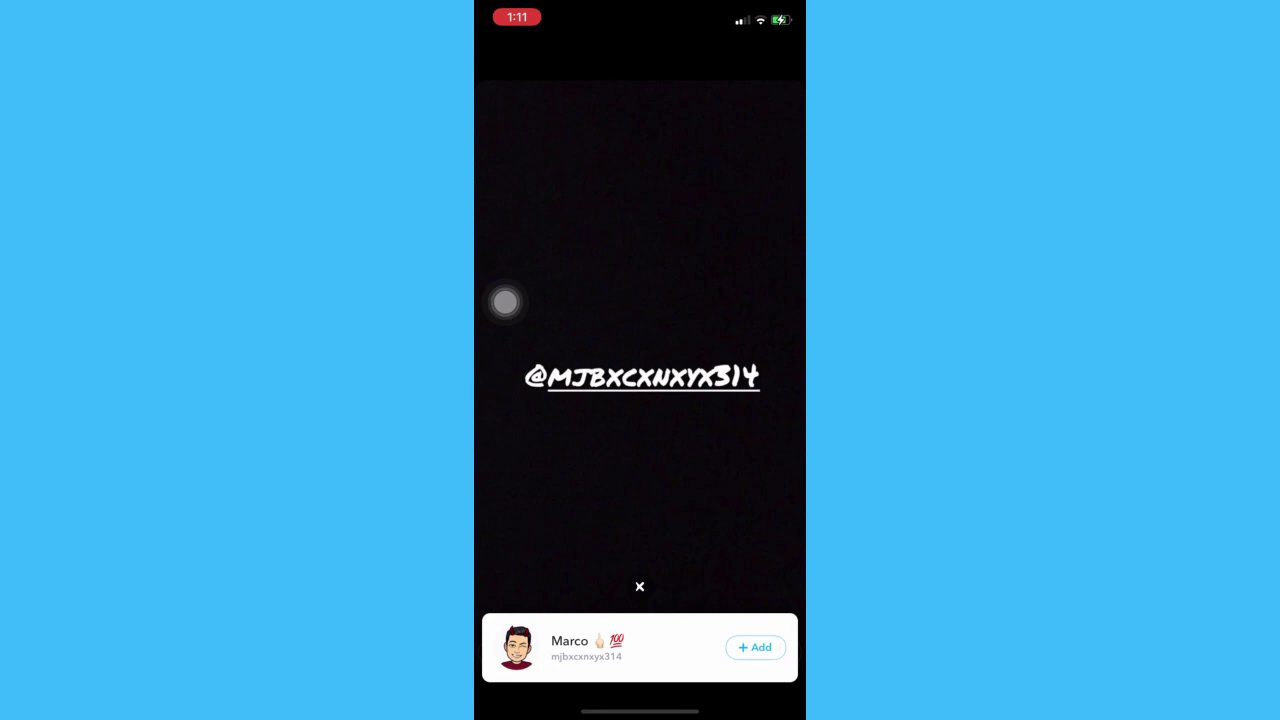
Open the tagged user's full profile from the card at the bottom of the snap.
left_click(640, 648)
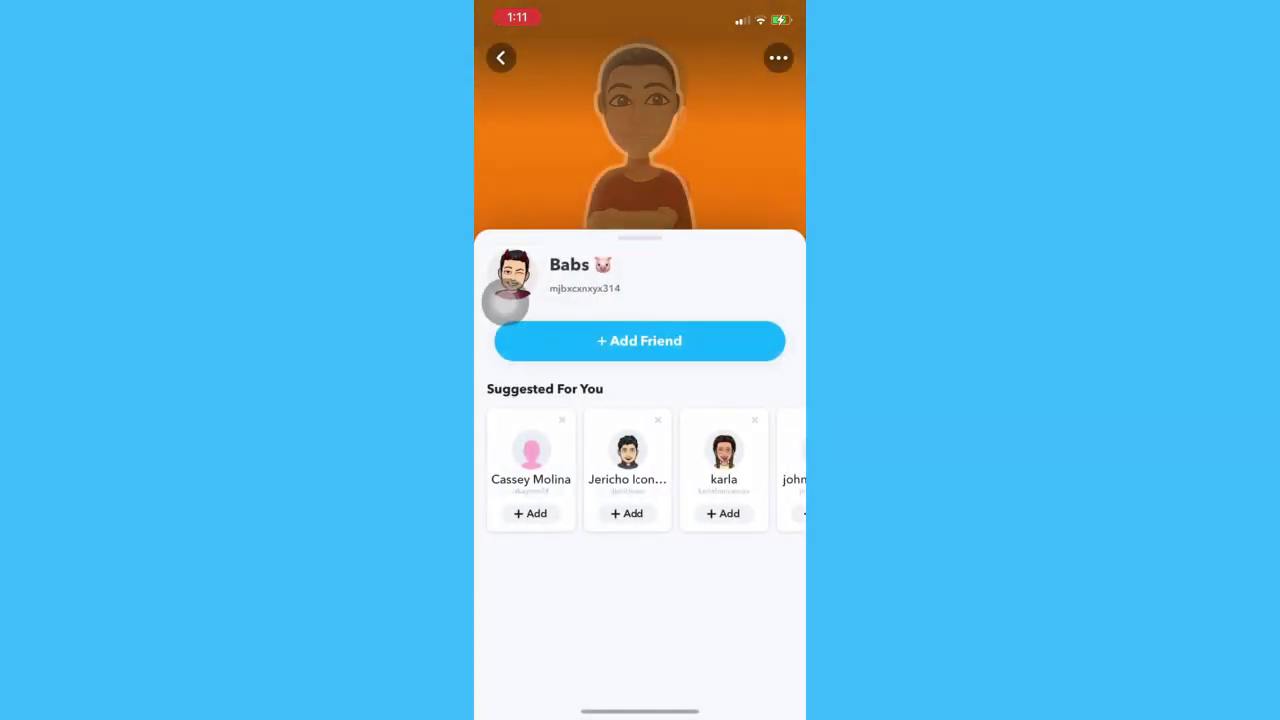